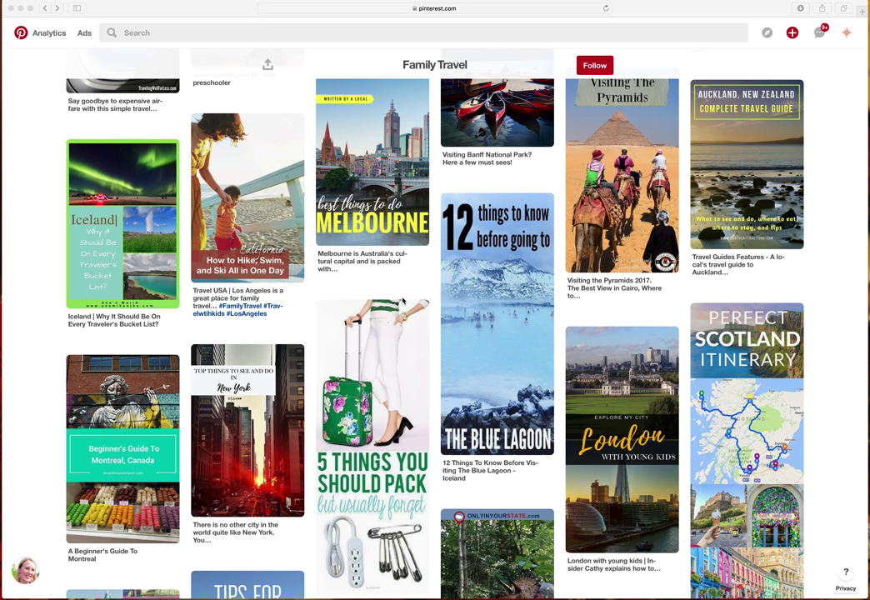
Scroll the Family Travel board's grid of travel pins.
{"action": "scroll", "coordinate": [405, 305], "scroll_direction": "up", "scroll_amount": 10}
Find and open the Walt Disney World 'Things to Know When You're Sick' pin.
{"action": "scroll", "coordinate": [406, 302], "scroll_direction": "up", "scroll_amount": 10}
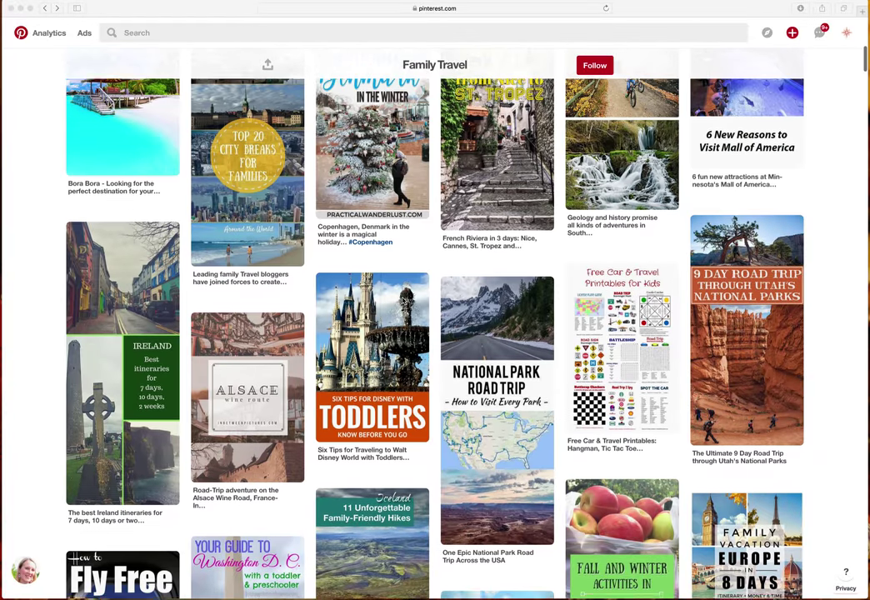
{"action": "scroll", "coordinate": [404, 302], "scroll_direction": "up", "scroll_amount": 5}
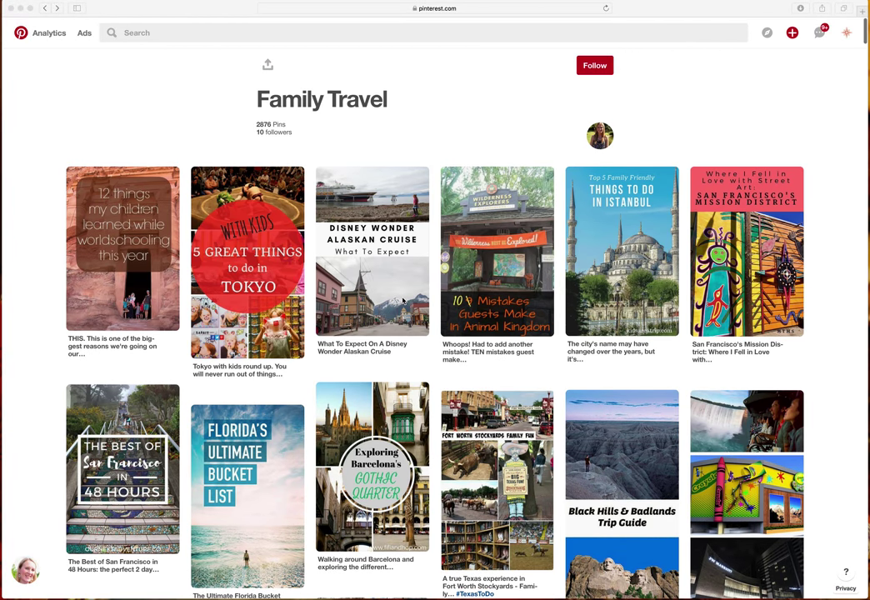
{"action": "scroll", "coordinate": [408, 309], "scroll_direction": "down", "scroll_amount": 5}
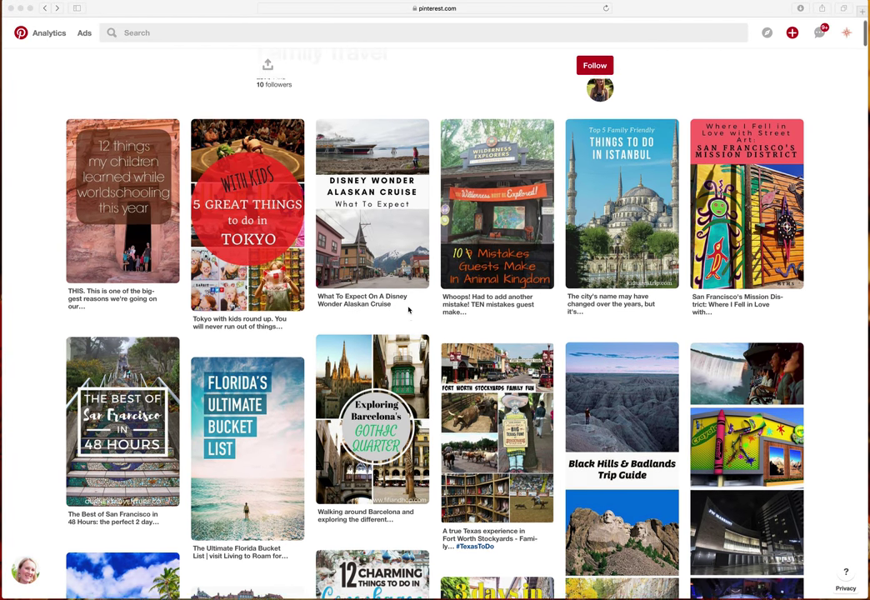
{"action": "scroll", "coordinate": [408, 310], "scroll_direction": "down", "scroll_amount": 20}
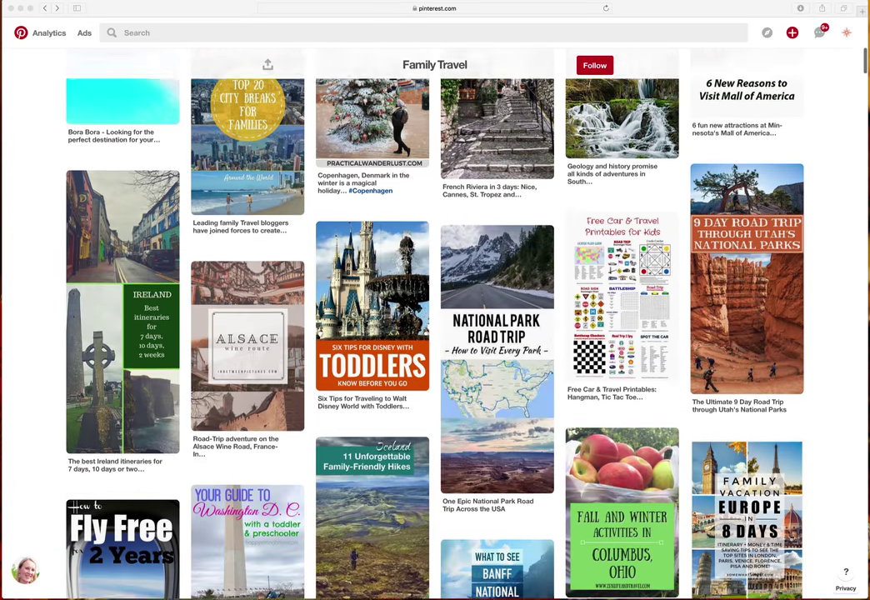
{"action": "scroll", "coordinate": [408, 310], "scroll_direction": "down", "scroll_amount": 15}
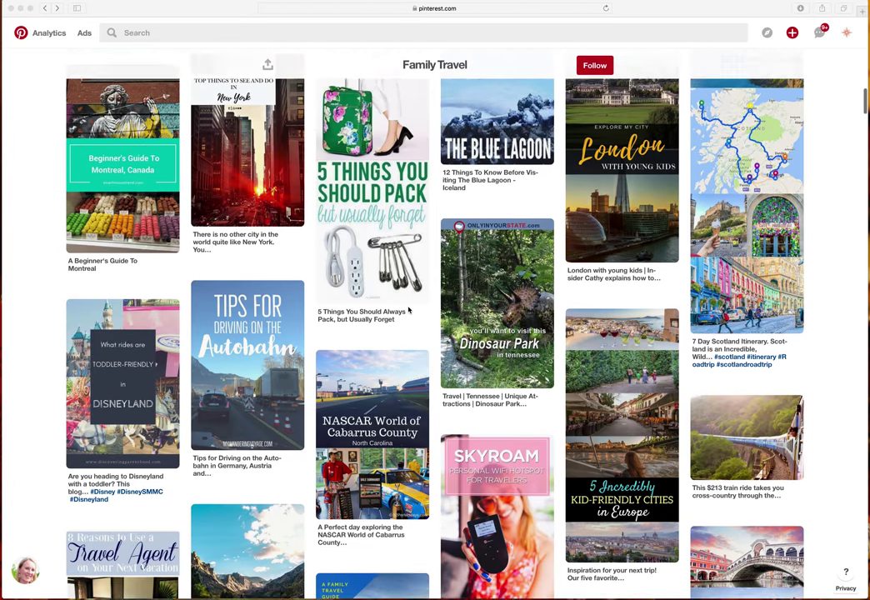
{"action": "scroll", "coordinate": [408, 309], "scroll_direction": "down", "scroll_amount": 18}
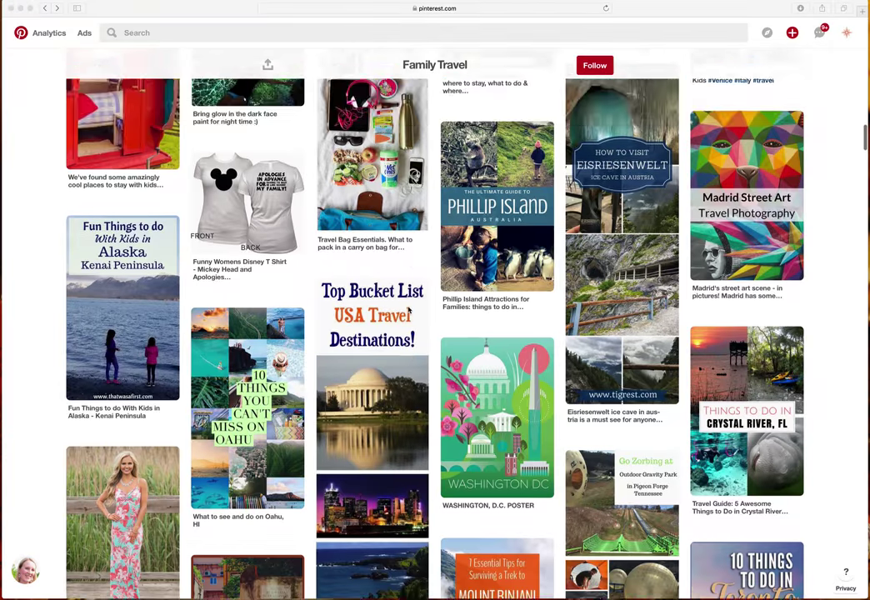
{"action": "scroll", "coordinate": [409, 310], "scroll_direction": "down", "scroll_amount": 1}
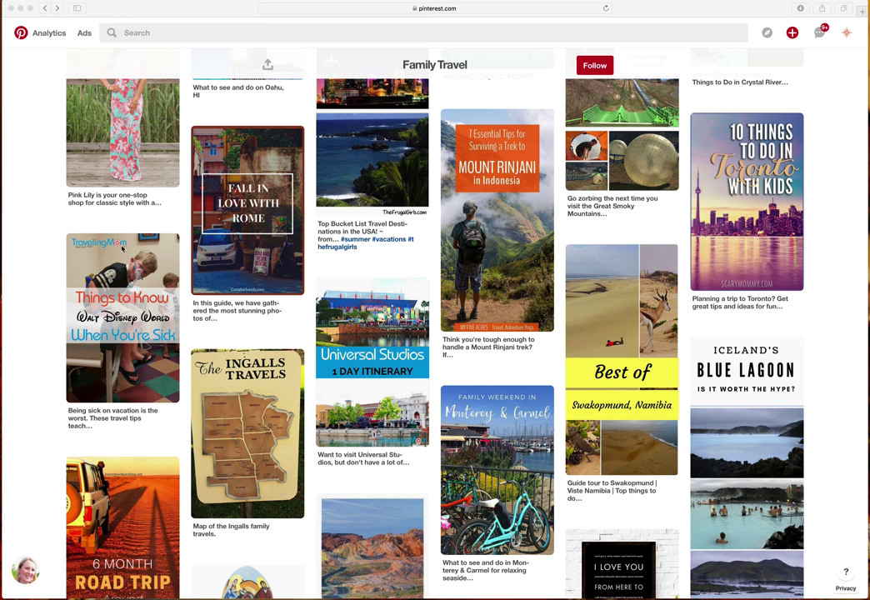
{"action": "scroll", "coordinate": [104, 248], "scroll_direction": "down", "scroll_amount": 1}
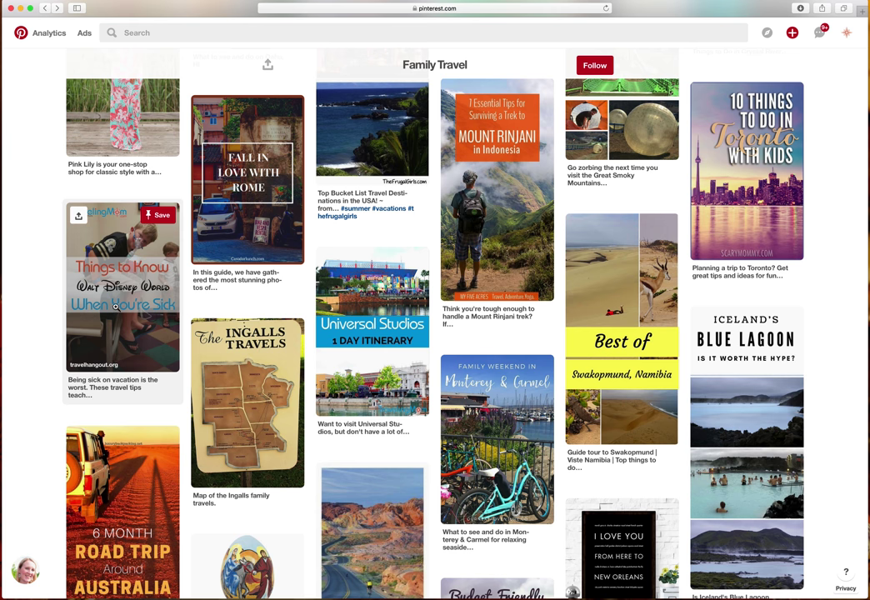
{"action": "left_click", "coordinate": [117, 305]}
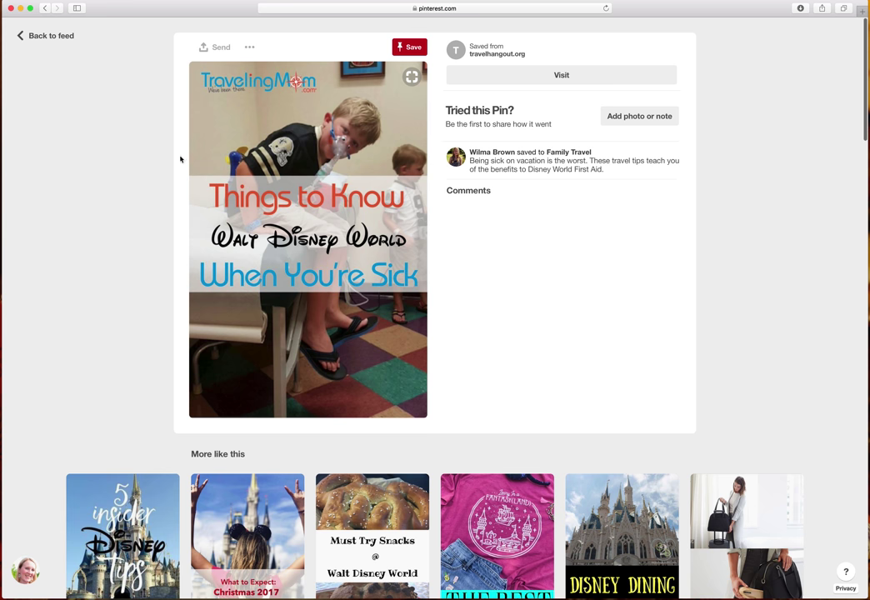
Report the Disney pin as 'This is my intellectual property' and continue to the copyright form.
{"action": "left_click", "coordinate": [250, 50]}
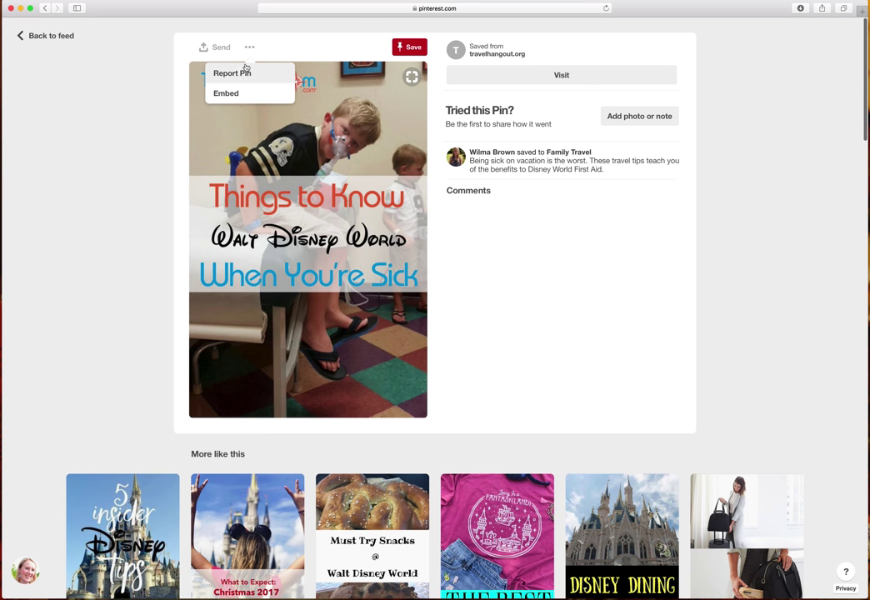
{"action": "left_click", "coordinate": [237, 74]}
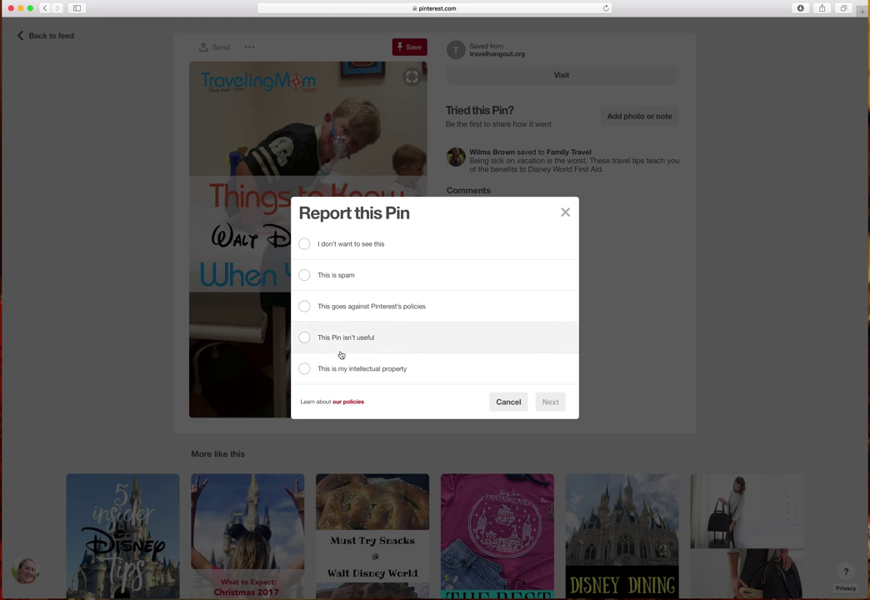
{"action": "left_click", "coordinate": [304, 371]}
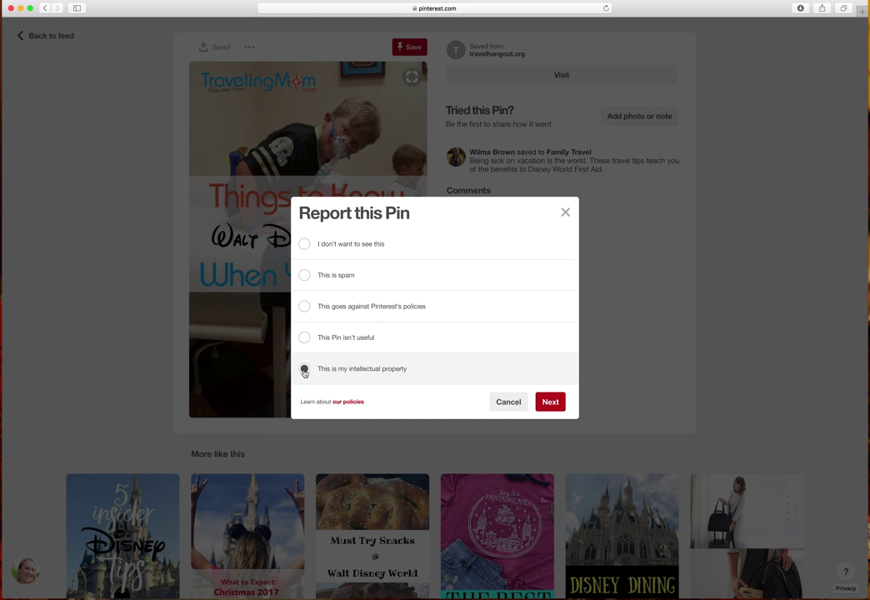
{"action": "left_click", "coordinate": [552, 403]}
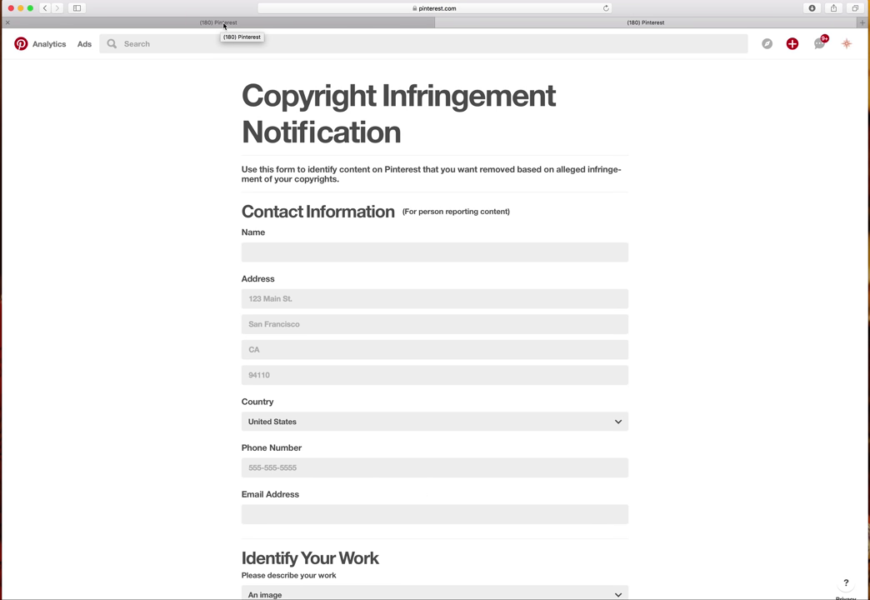
{"action": "left_click", "coordinate": [287, 256]}
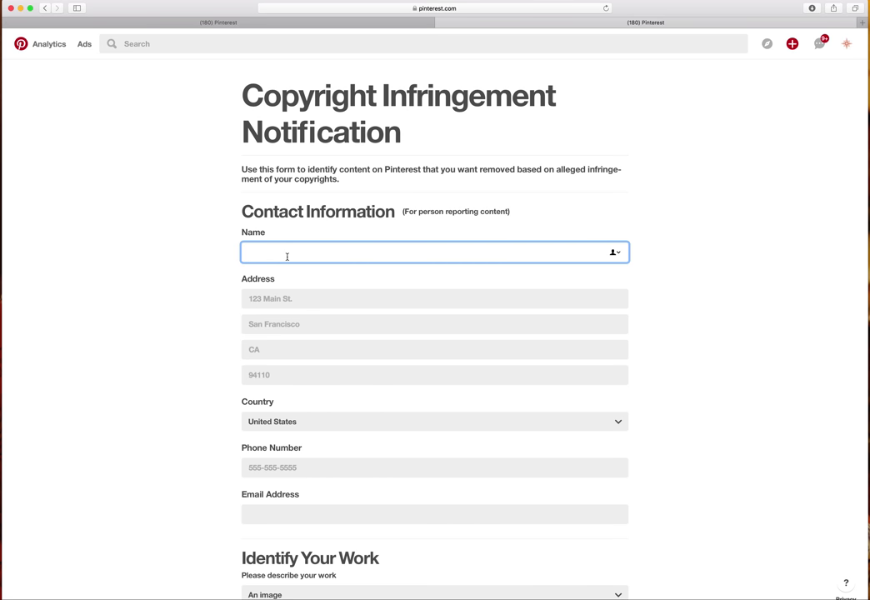
Enter the reporter's full name and move to the street address field.
{"action": "left_click", "coordinate": [307, 302]}
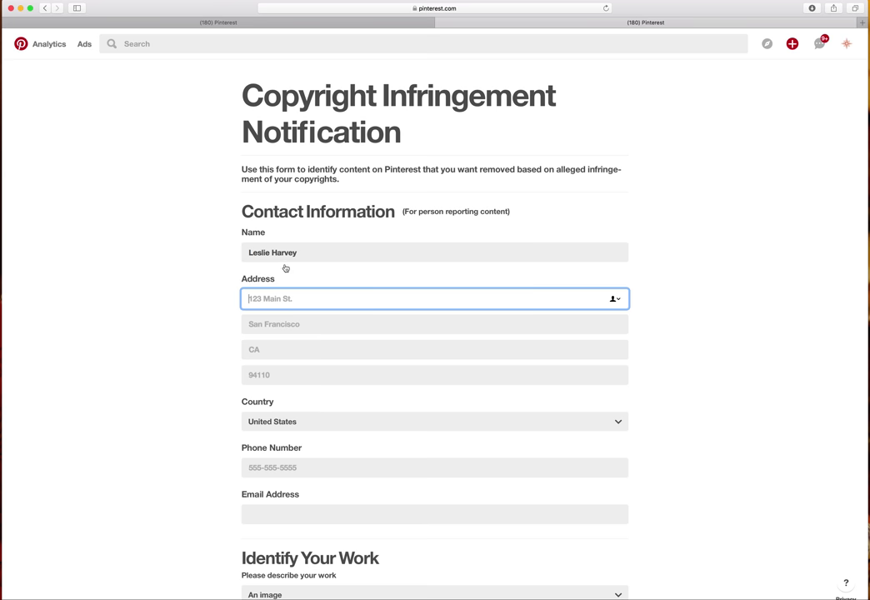
{"action": "scroll", "coordinate": [291, 324], "scroll_direction": "down", "scroll_amount": 2}
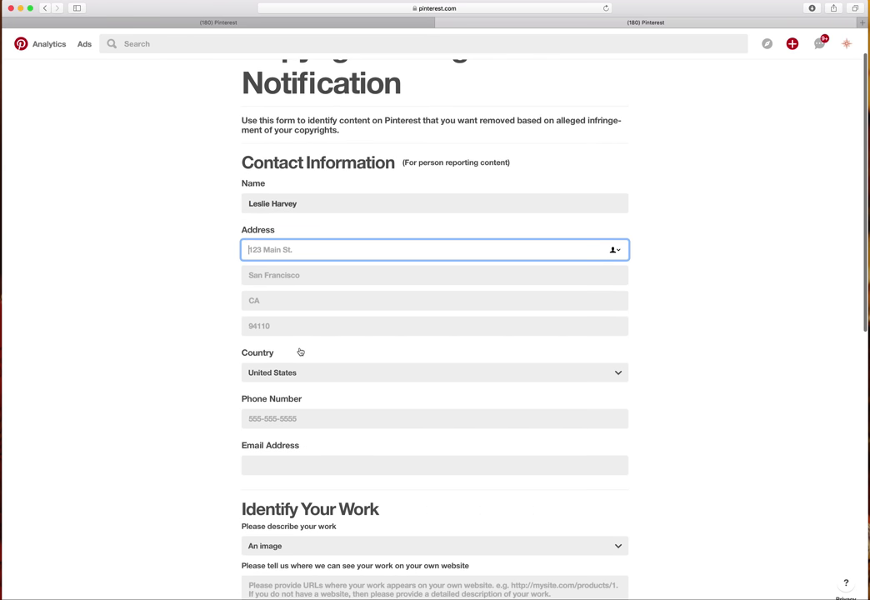
{"action": "scroll", "coordinate": [295, 356], "scroll_direction": "down", "scroll_amount": 6}
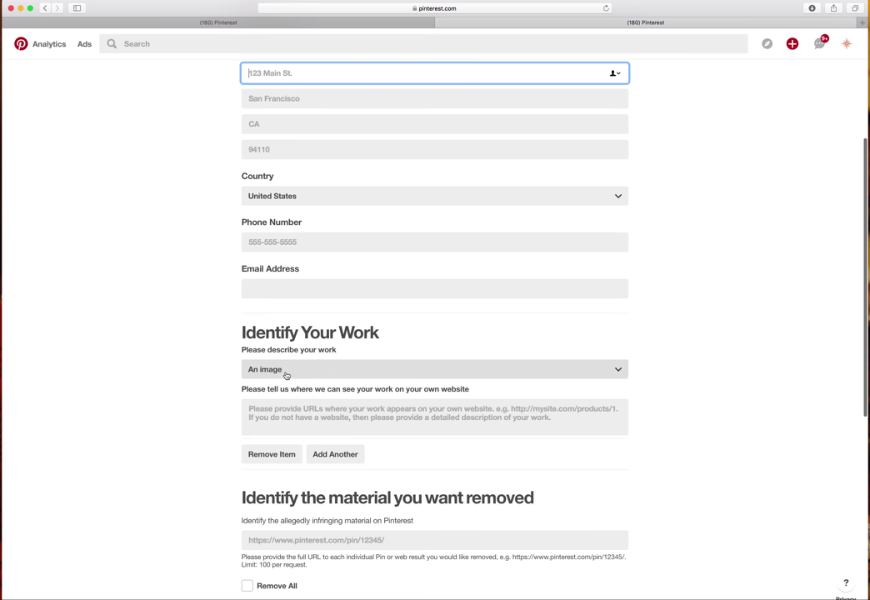
{"action": "scroll", "coordinate": [277, 375], "scroll_direction": "down", "scroll_amount": 1}
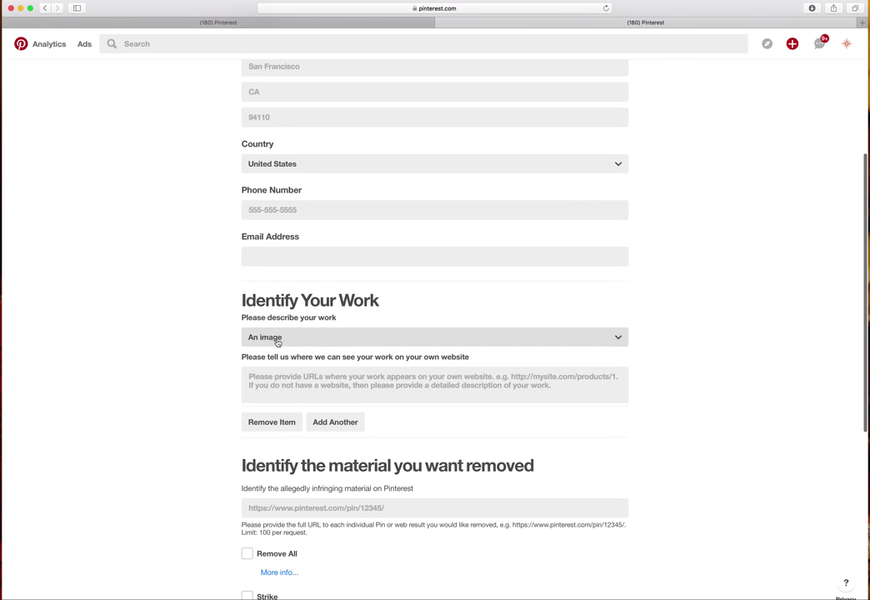
Fill in where the original work appears, describing the work as 'An image'.
{"action": "left_click", "coordinate": [295, 383]}
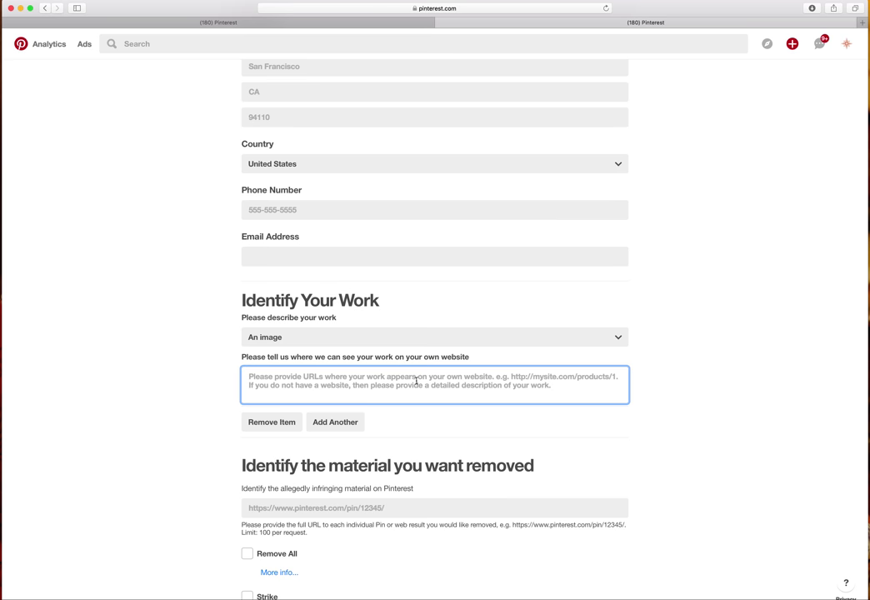
{"action": "scroll", "coordinate": [380, 386], "scroll_direction": "down", "scroll_amount": 1}
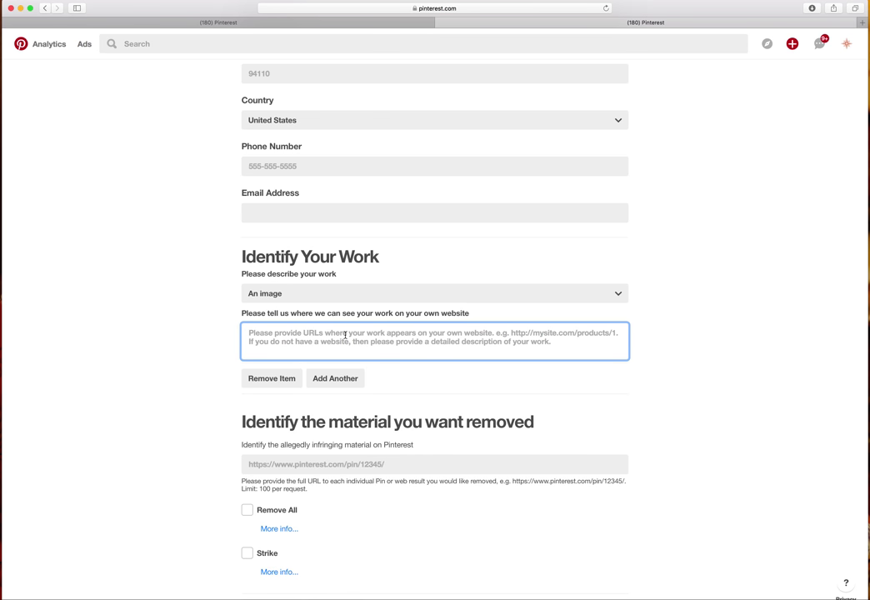
{"action": "scroll", "coordinate": [346, 334], "scroll_direction": "down", "scroll_amount": 1}
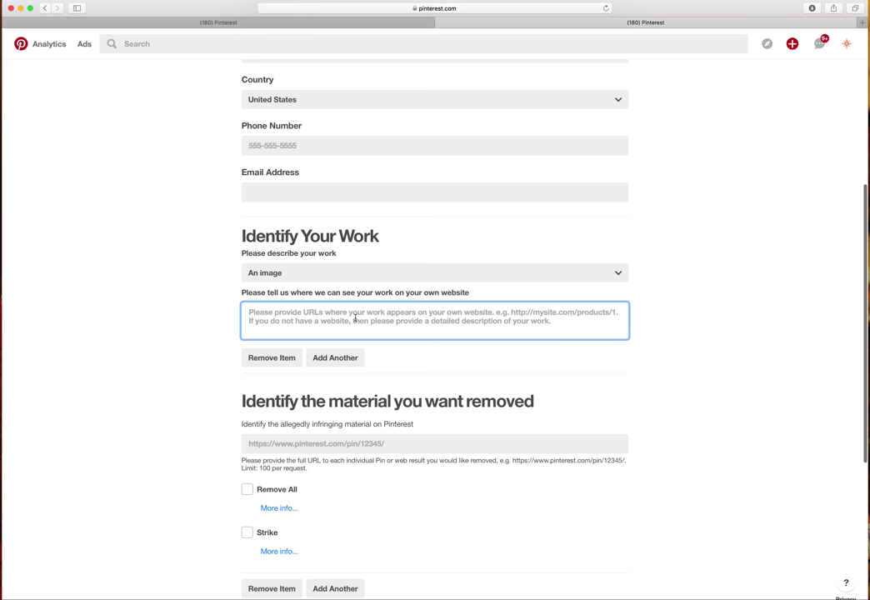
{"action": "scroll", "coordinate": [334, 332], "scroll_direction": "down", "scroll_amount": 3}
Paste the stolen Disney pin's URL, copied from its tab, into the infringing-material field.
{"action": "left_click", "coordinate": [334, 399]}
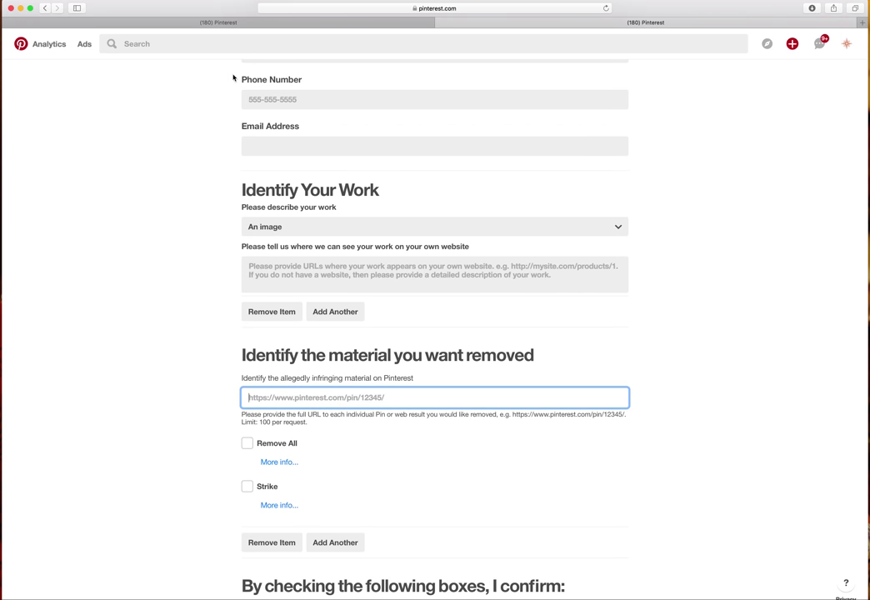
{"action": "scroll", "coordinate": [233, 77], "scroll_direction": "left", "scroll_amount": 3}
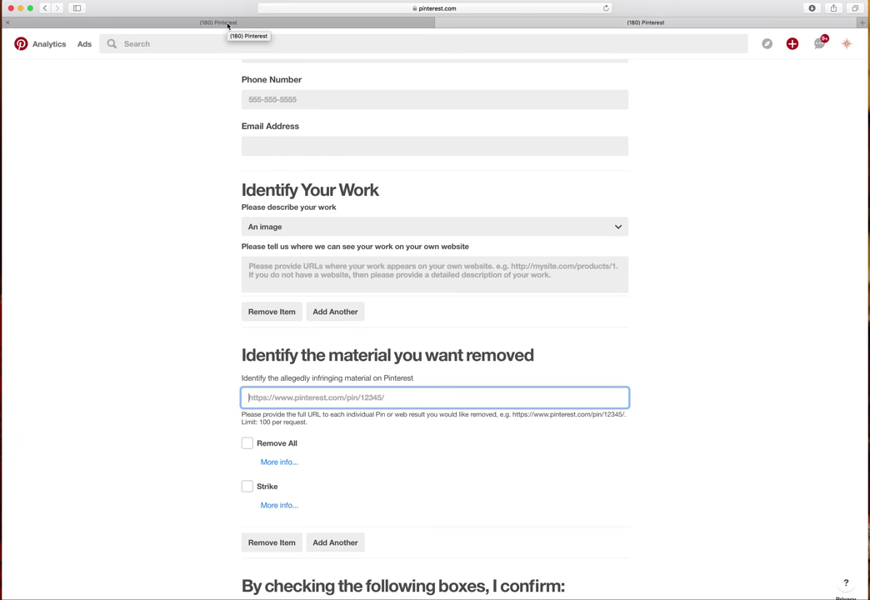
{"action": "left_click", "coordinate": [227, 25]}
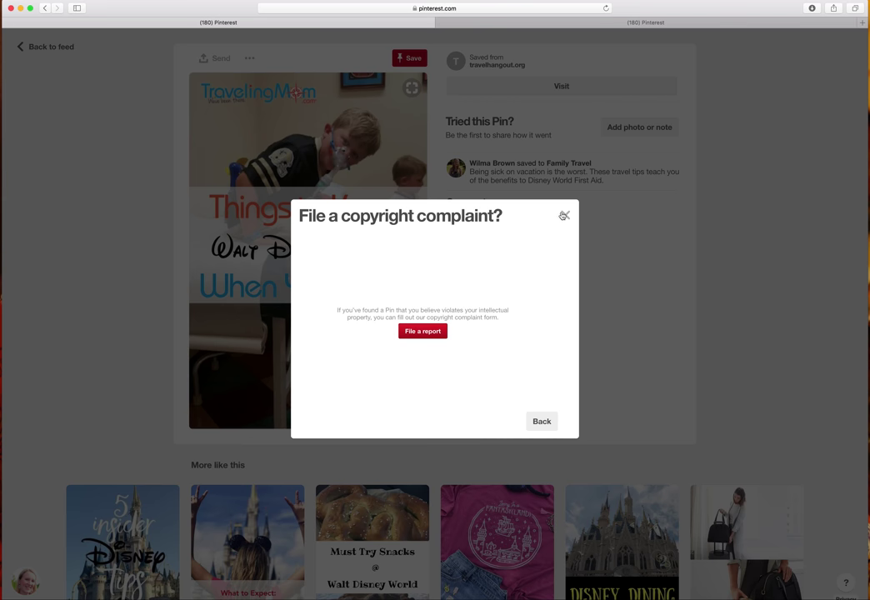
{"action": "left_click", "coordinate": [564, 214]}
{"action": "left_click", "coordinate": [450, 8]}
{"action": "key", "text": "super+c"}
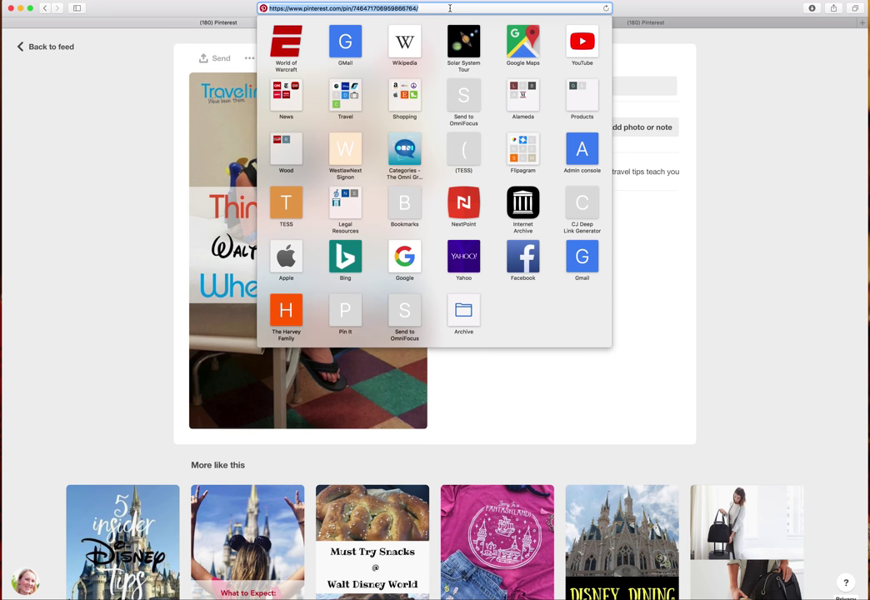
{"action": "left_click", "coordinate": [520, 21]}
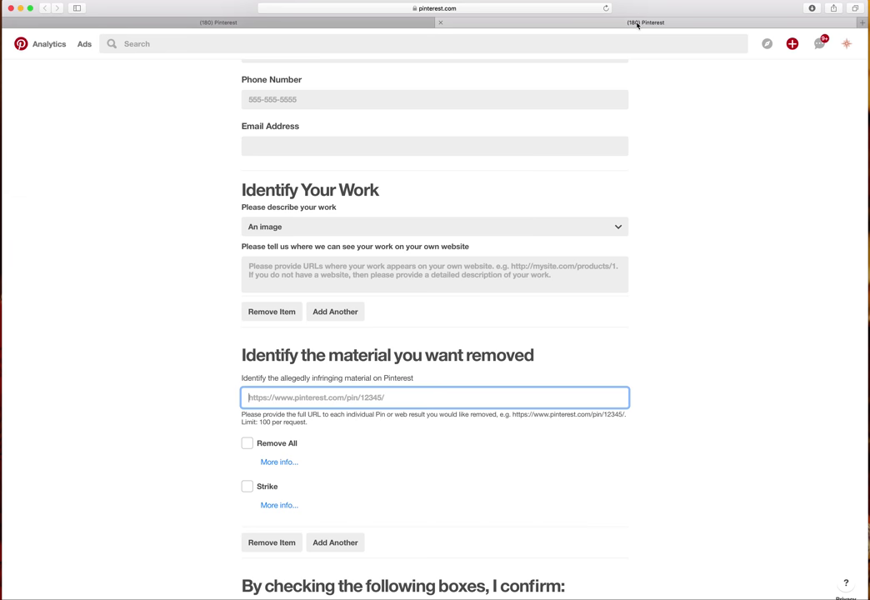
{"action": "scroll", "coordinate": [279, 403], "scroll_direction": "down", "scroll_amount": 1}
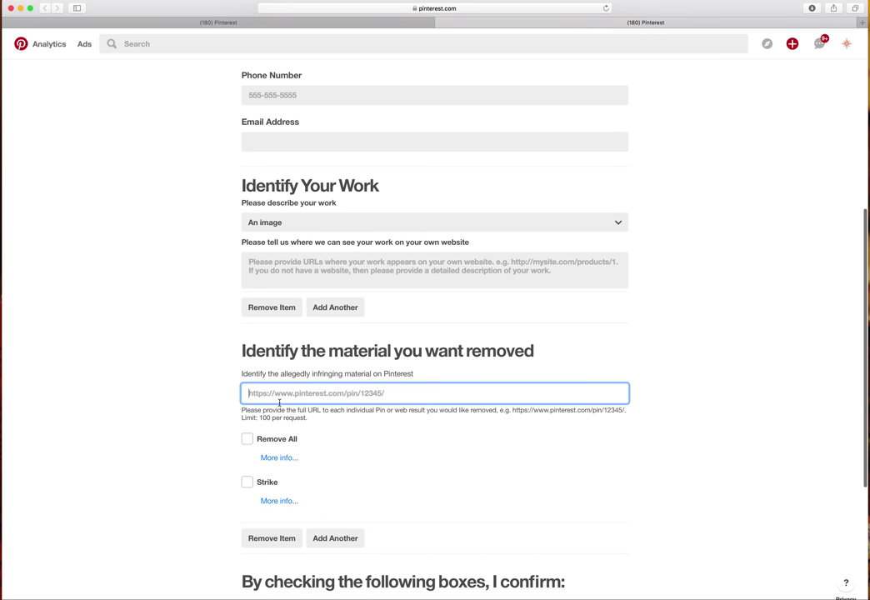
{"action": "key", "text": "super+v"}
{"action": "scroll", "coordinate": [365, 370], "scroll_direction": "down", "scroll_amount": 2}
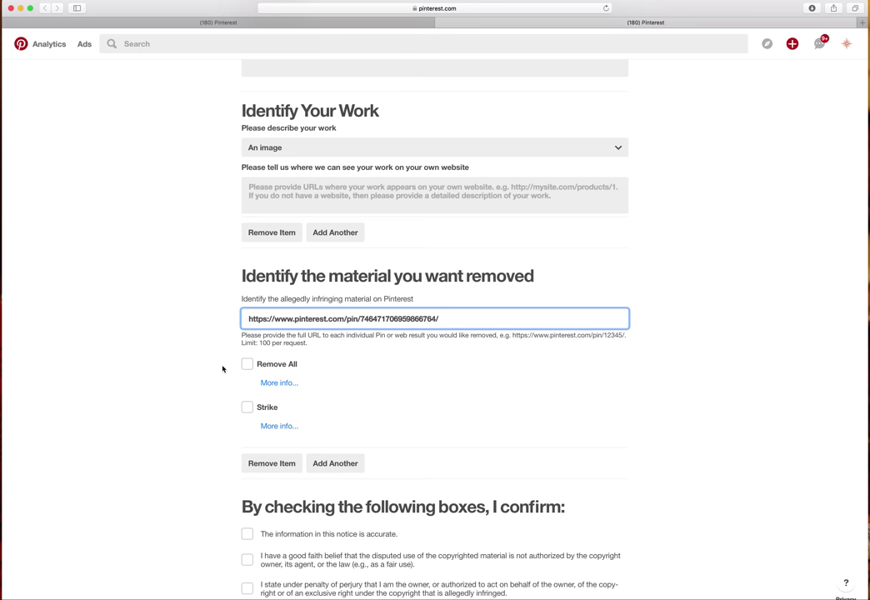
Tick Strike for the stolen pin's URL.
{"action": "left_click", "coordinate": [246, 409]}
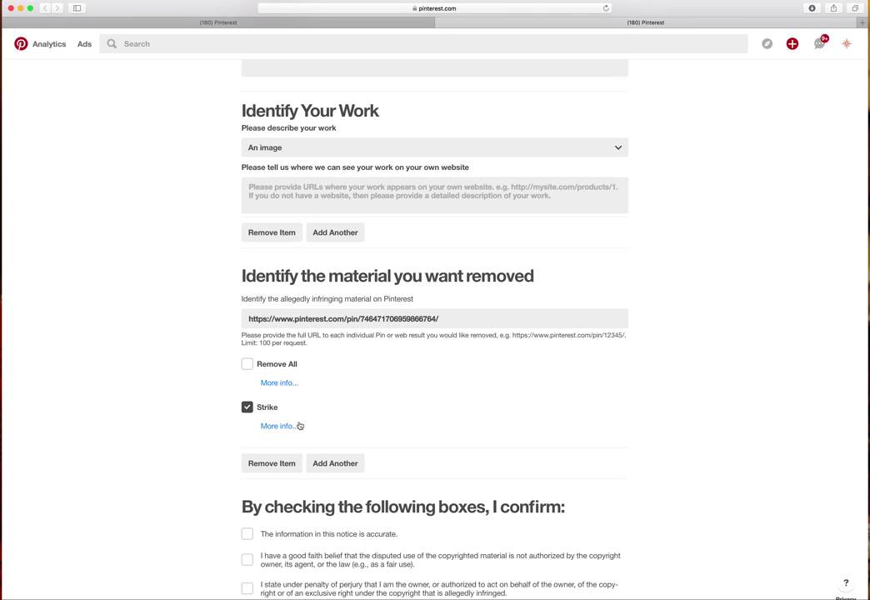
{"action": "scroll", "coordinate": [296, 425], "scroll_direction": "down", "scroll_amount": 1}
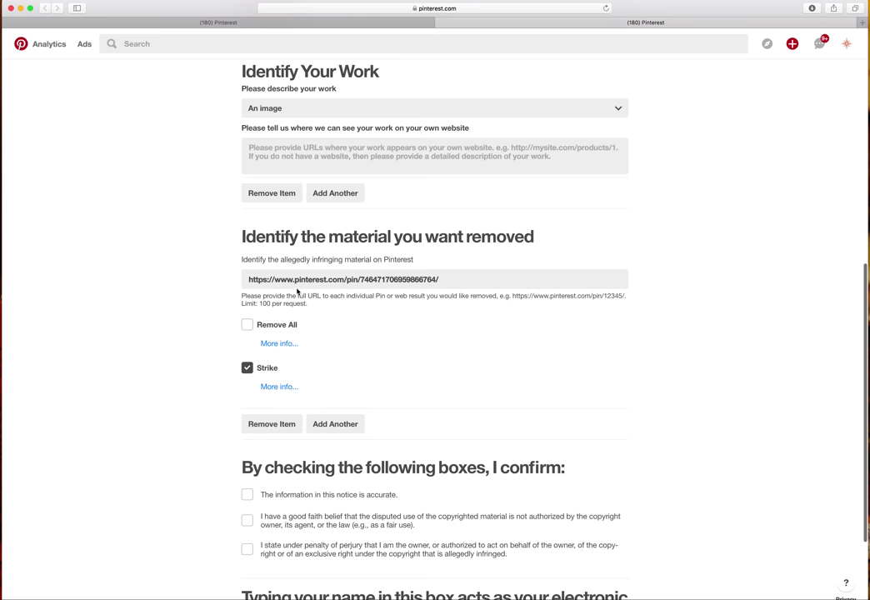
{"action": "scroll", "coordinate": [254, 415], "scroll_direction": "down", "scroll_amount": 1}
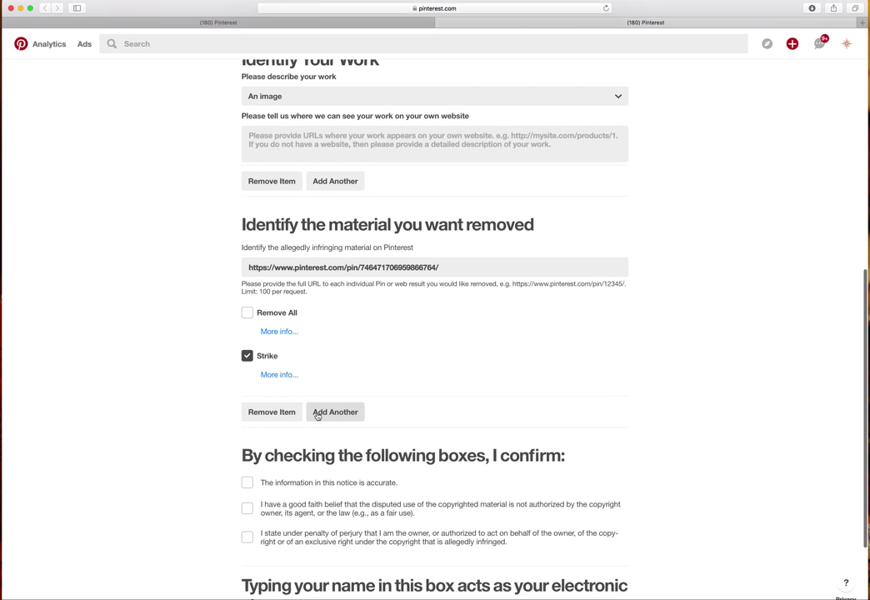
Add another empty infringing-material entry and confirm the notice's information is accurate.
{"action": "left_click", "coordinate": [329, 419]}
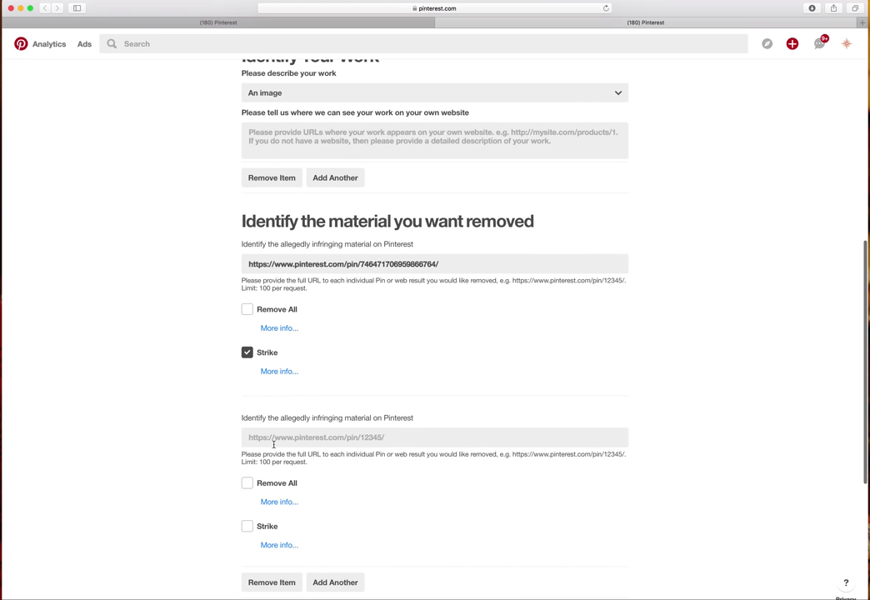
{"action": "scroll", "coordinate": [275, 441], "scroll_direction": "down", "scroll_amount": 1}
{"action": "scroll", "coordinate": [280, 448], "scroll_direction": "down", "scroll_amount": 5}
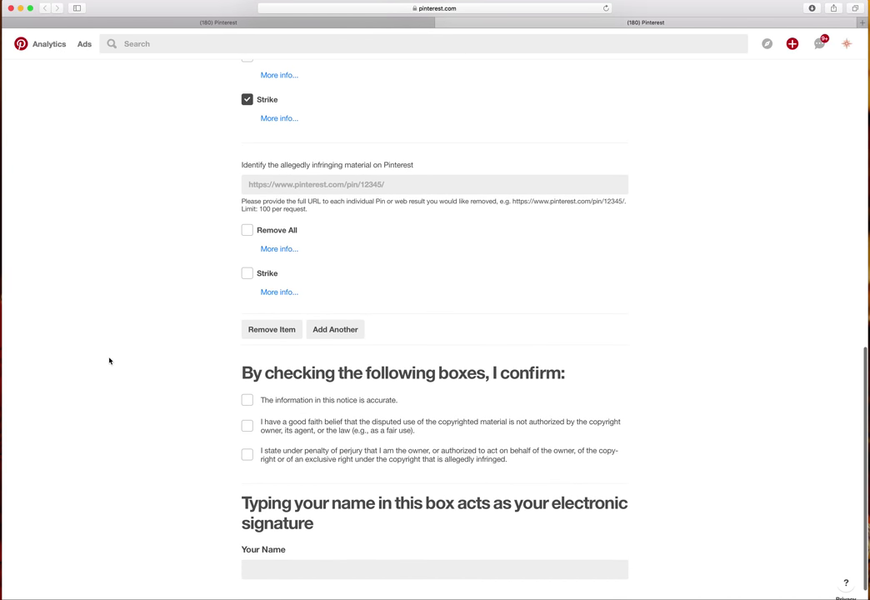
{"action": "scroll", "coordinate": [158, 341], "scroll_direction": "down", "scroll_amount": 2}
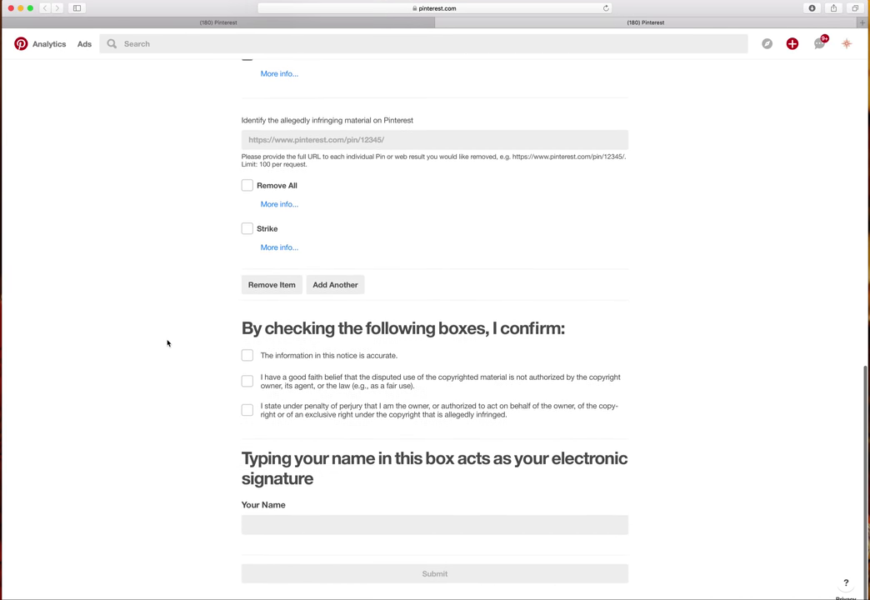
{"action": "left_click", "coordinate": [247, 357]}
Tick the good-faith and penalty-of-perjury confirmations and sign with the reporter's full name.
{"action": "left_click", "coordinate": [248, 382]}
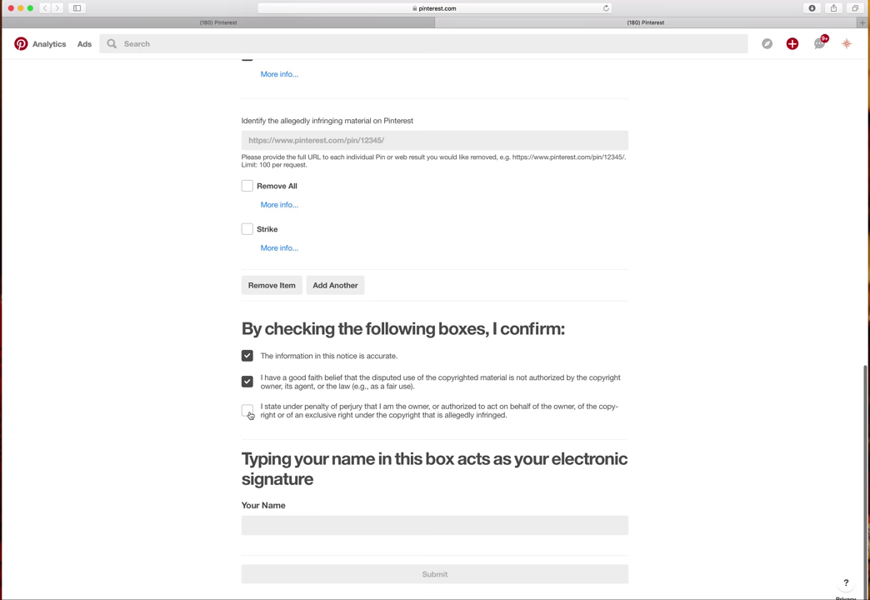
{"action": "left_click", "coordinate": [248, 410]}
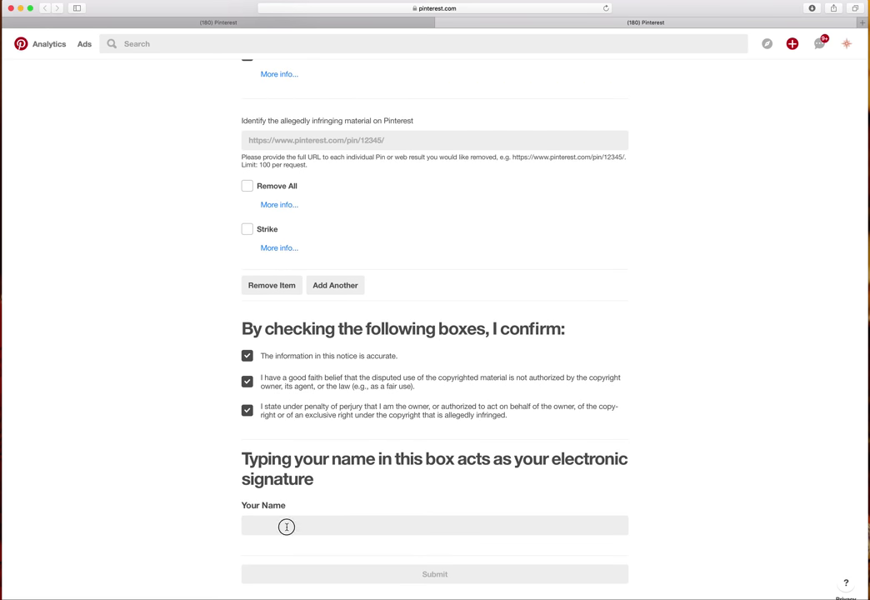
{"action": "left_click", "coordinate": [315, 525]}
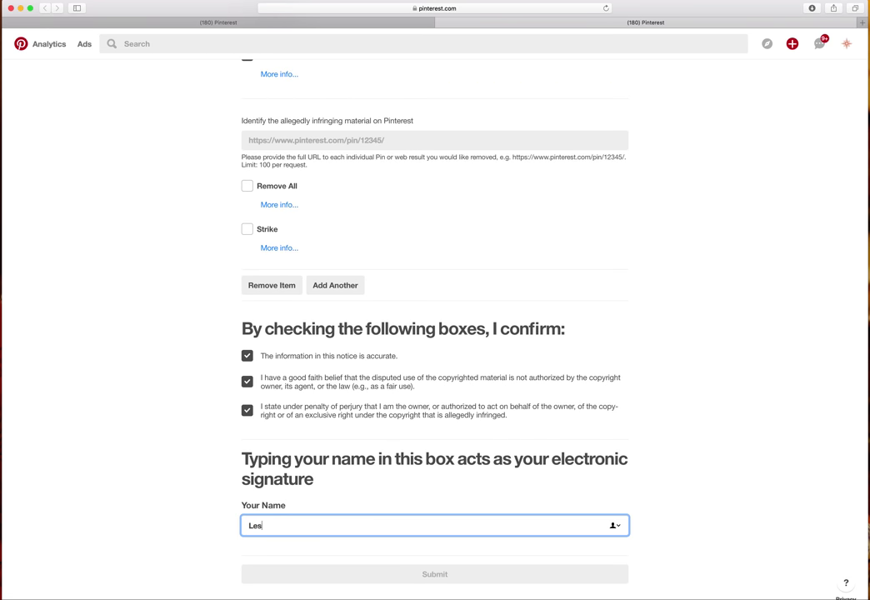
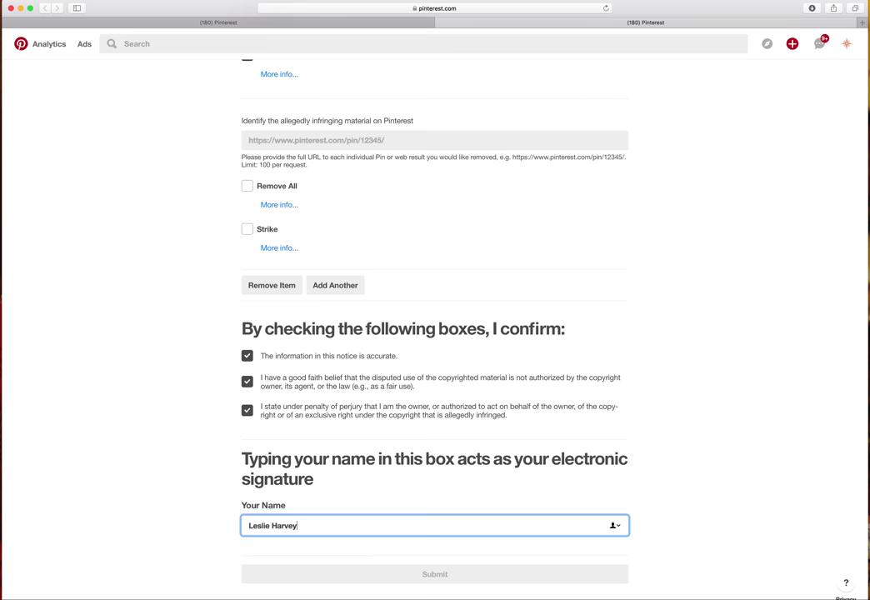
{"action": "left_click", "coordinate": [705, 523]}
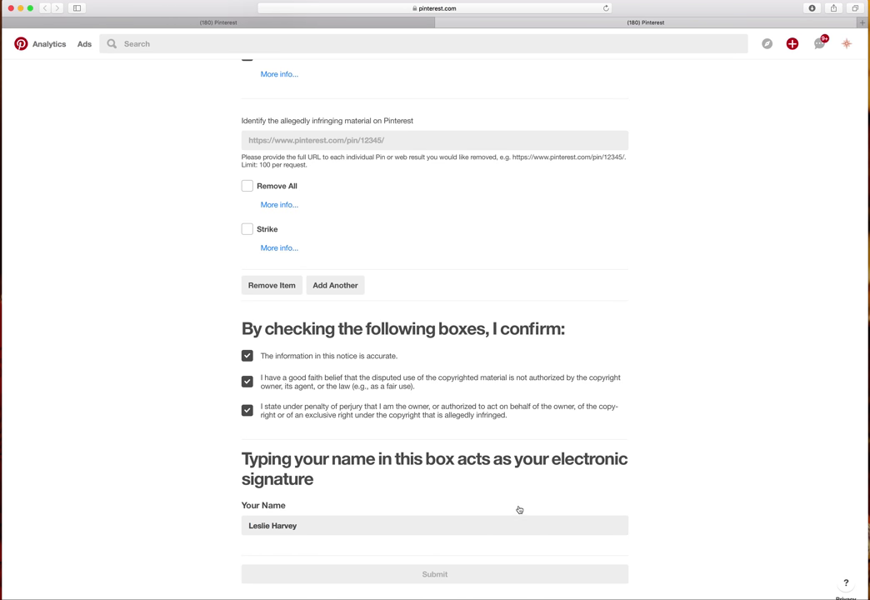
{"action": "scroll", "coordinate": [355, 289], "scroll_direction": "down", "scroll_amount": 1}
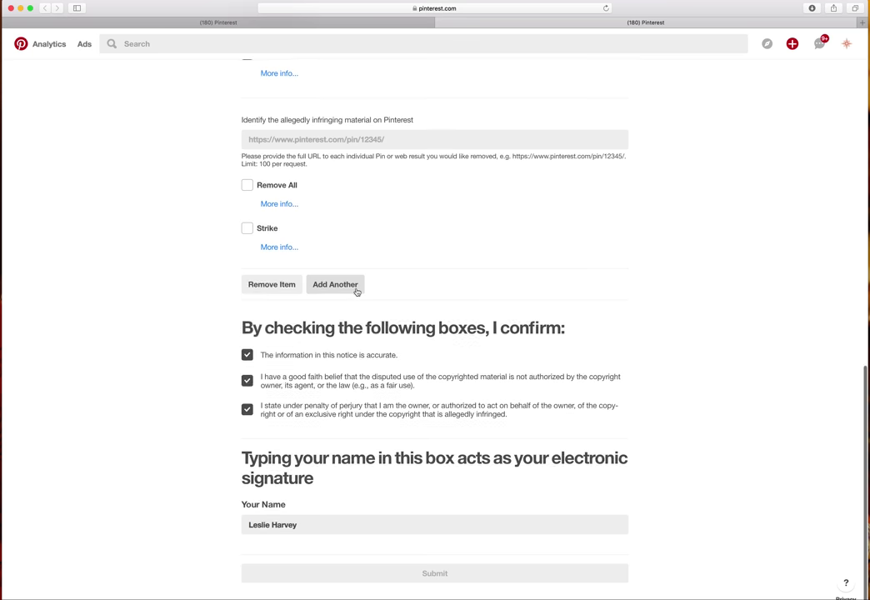